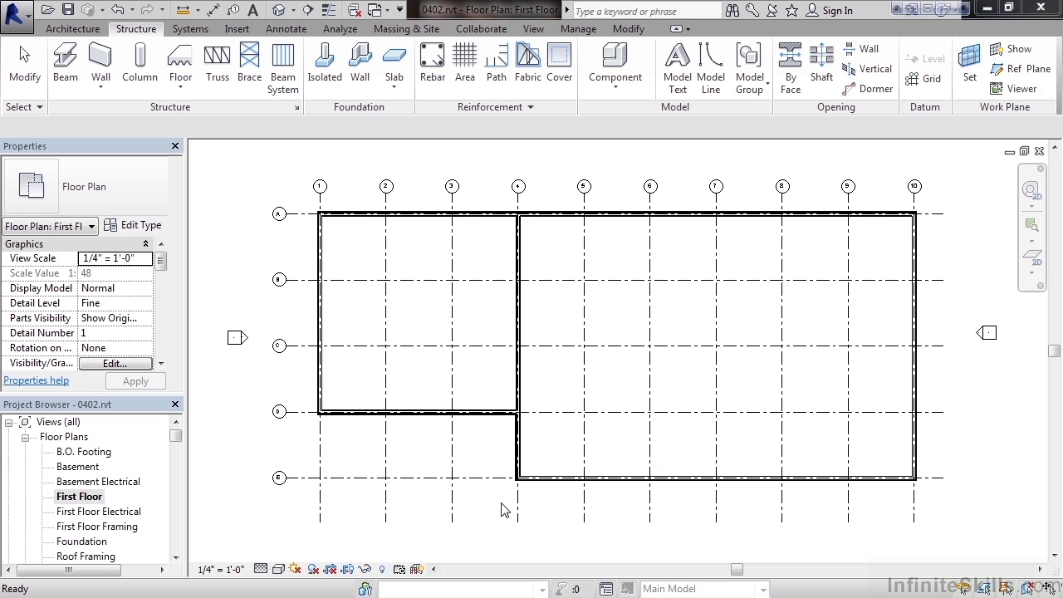
Start the Architectural Wall tool with the Interior - 4 1/2" Partition wall type
{"action": "left_click", "coordinate": [73, 28]}
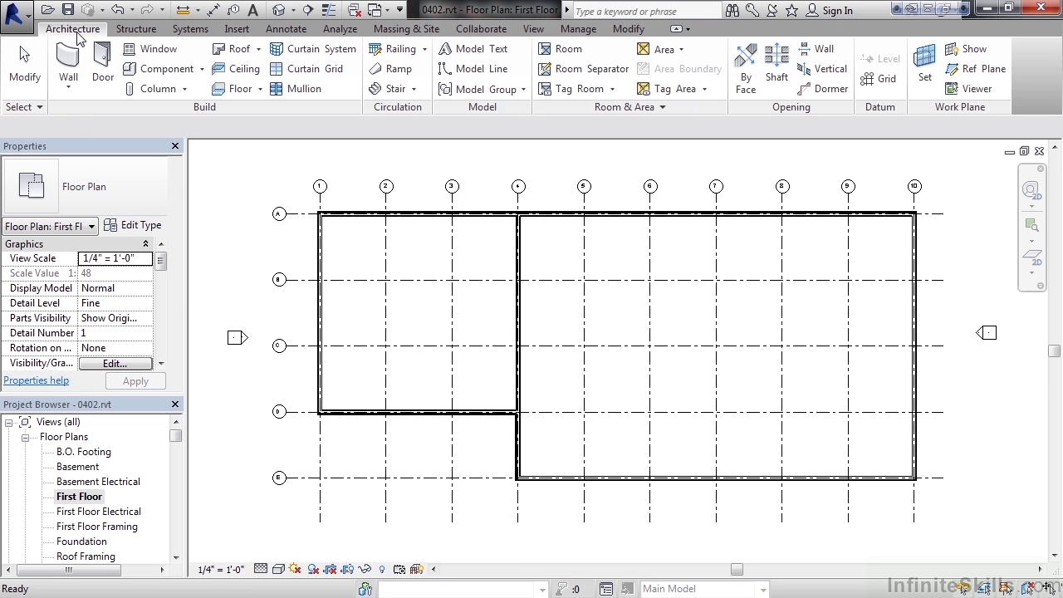
{"action": "left_click", "coordinate": [71, 89]}
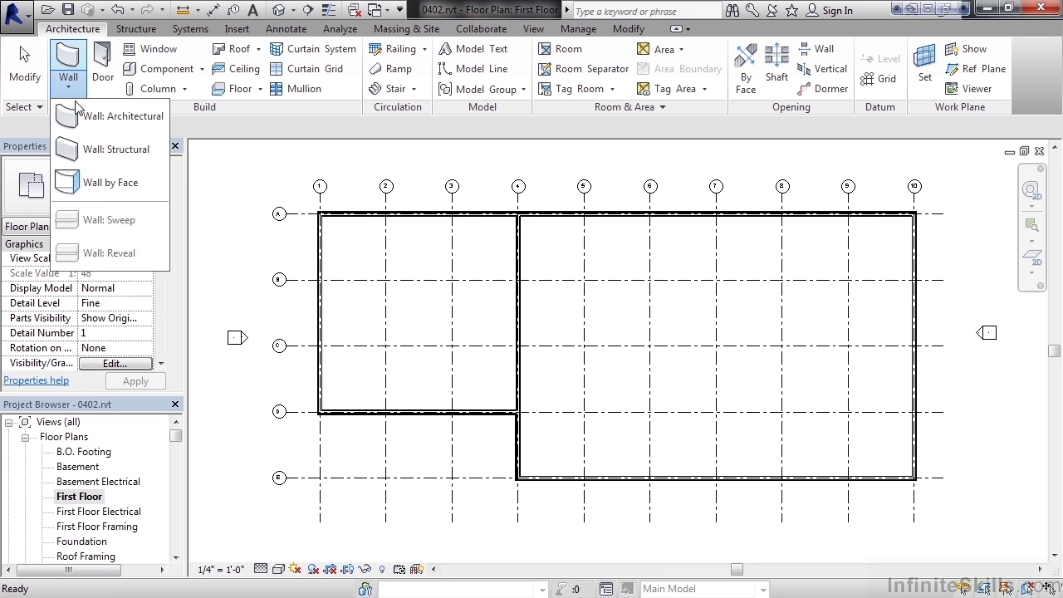
{"action": "left_click", "coordinate": [82, 116]}
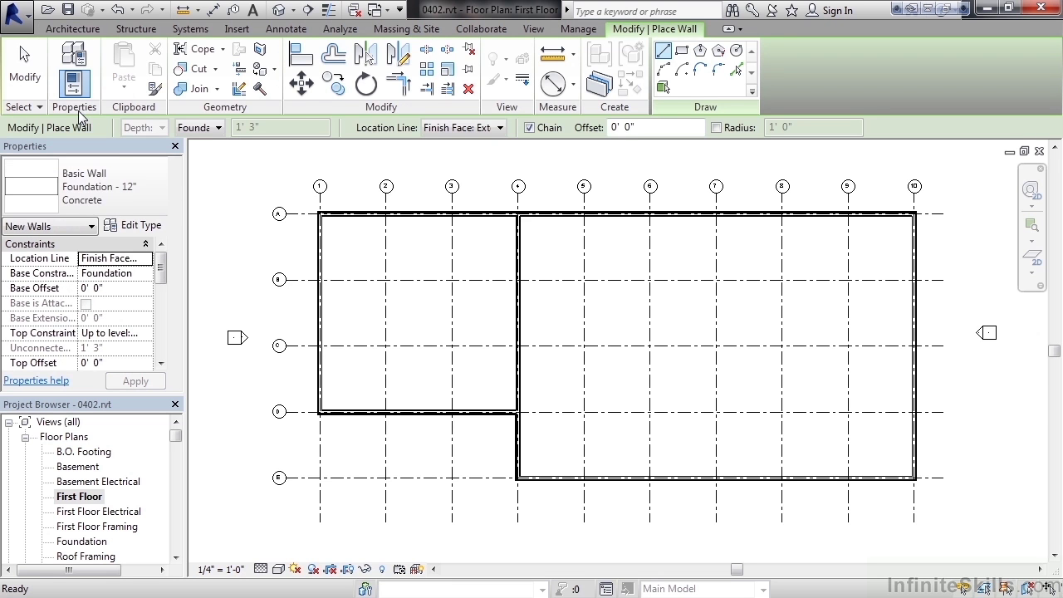
{"action": "left_click", "coordinate": [133, 187]}
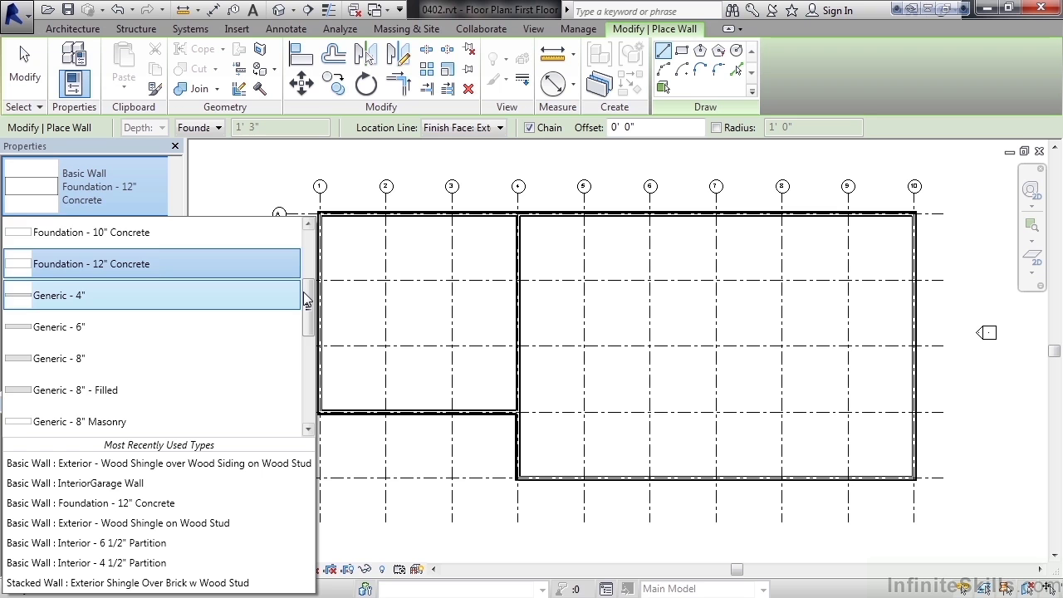
{"action": "left_click_drag", "start_coordinate": [307, 300], "coordinate": [312, 356]}
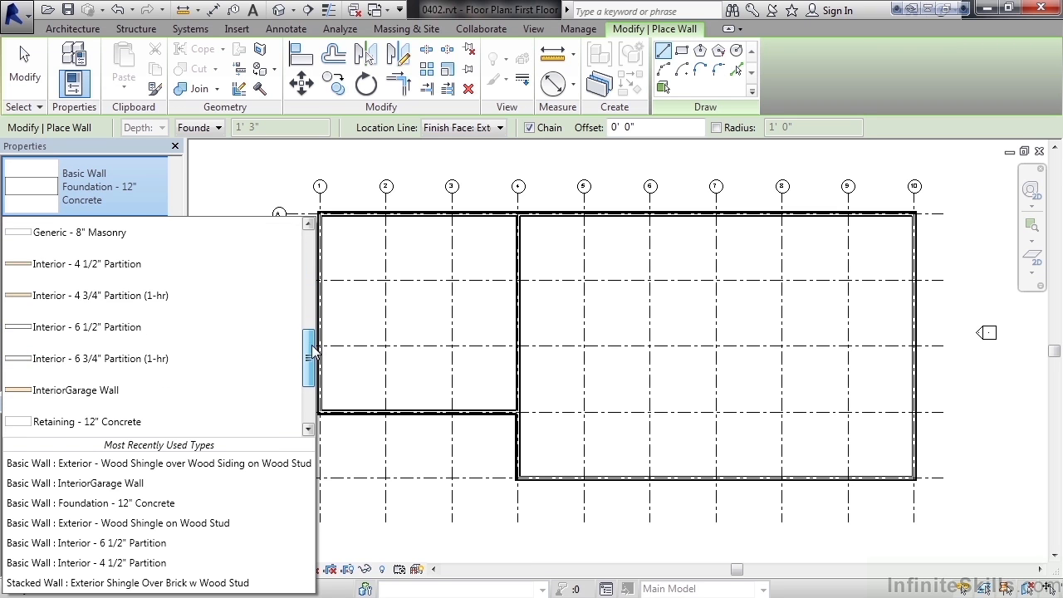
{"action": "left_click", "coordinate": [105, 266]}
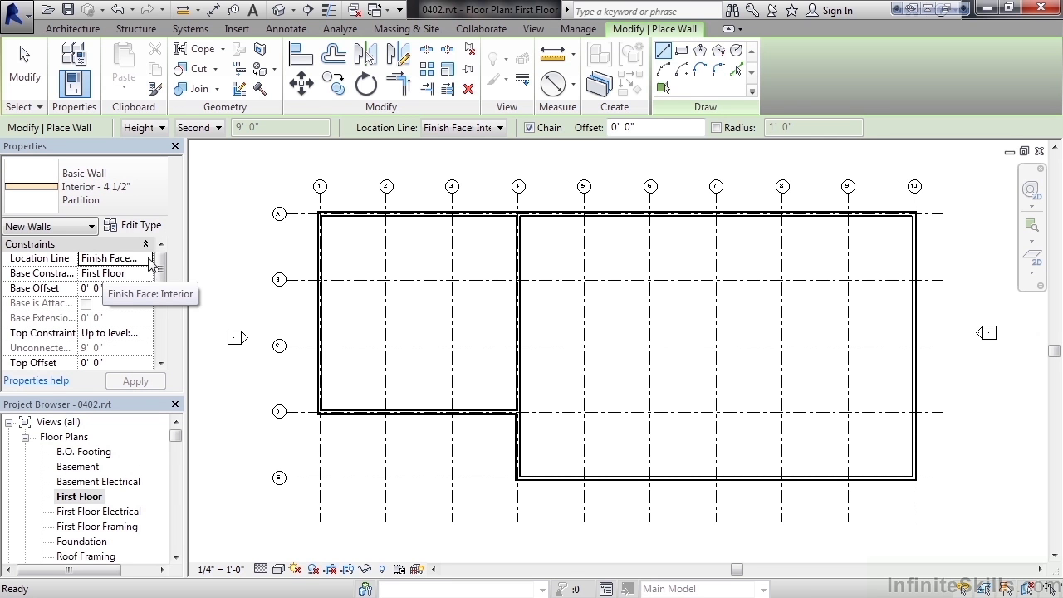
{"action": "left_click", "coordinate": [137, 227]}
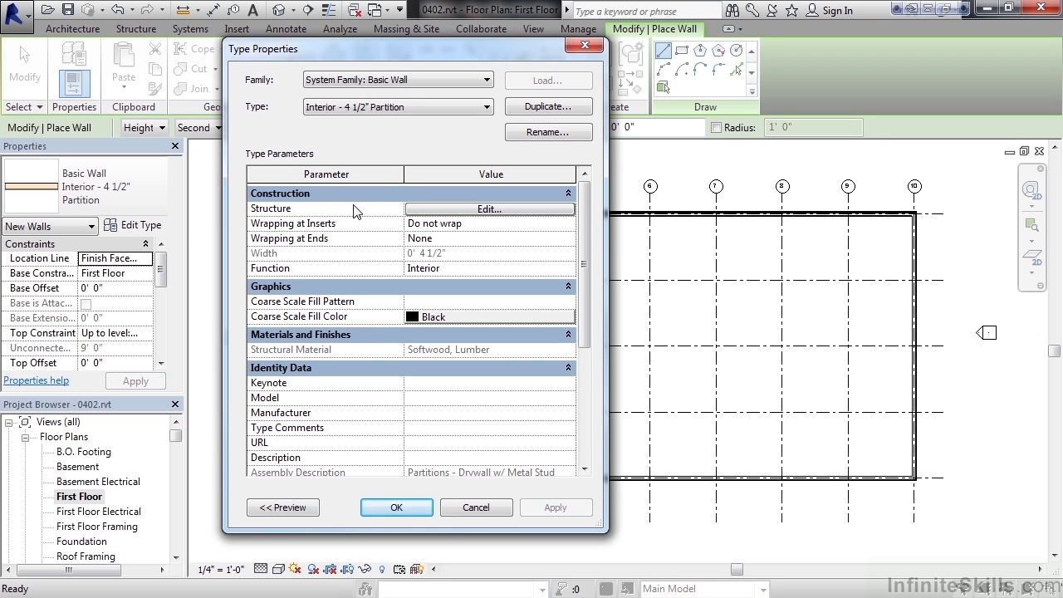
{"action": "left_click", "coordinate": [480, 210]}
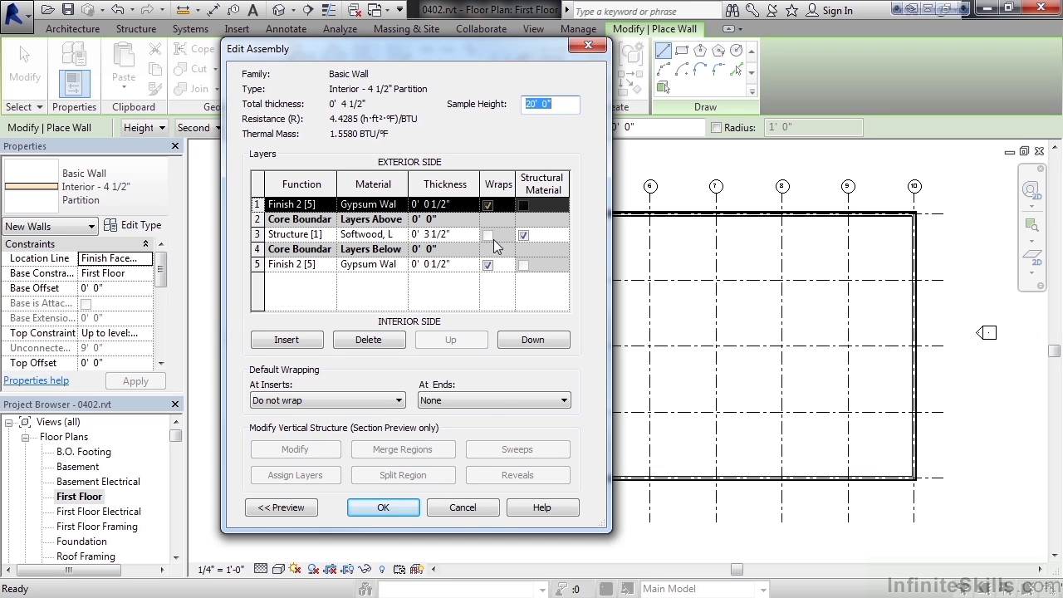
{"action": "left_click", "coordinate": [379, 510]}
{"action": "left_click", "coordinate": [399, 508]}
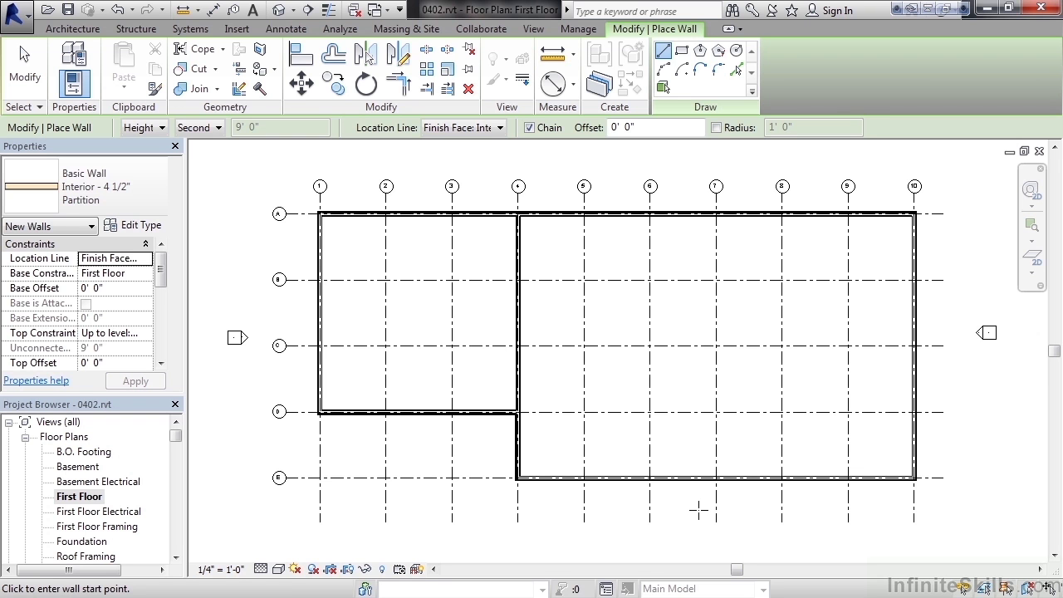
Zoom and pan onto the plan's right wing, then bring up the Location Line choices
{"action": "scroll", "coordinate": [760, 349], "scroll_direction": "up", "scroll_amount": 1}
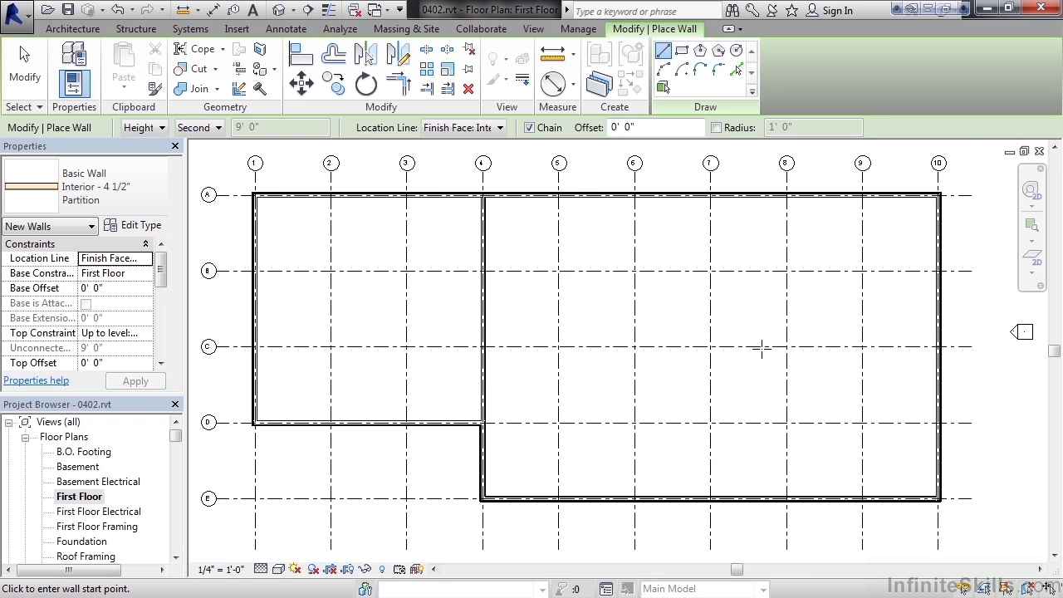
{"action": "scroll", "coordinate": [762, 349], "scroll_direction": "up", "scroll_amount": 2}
{"action": "middle_click_drag", "start_coordinate": [891, 341], "coordinate": [832, 348]}
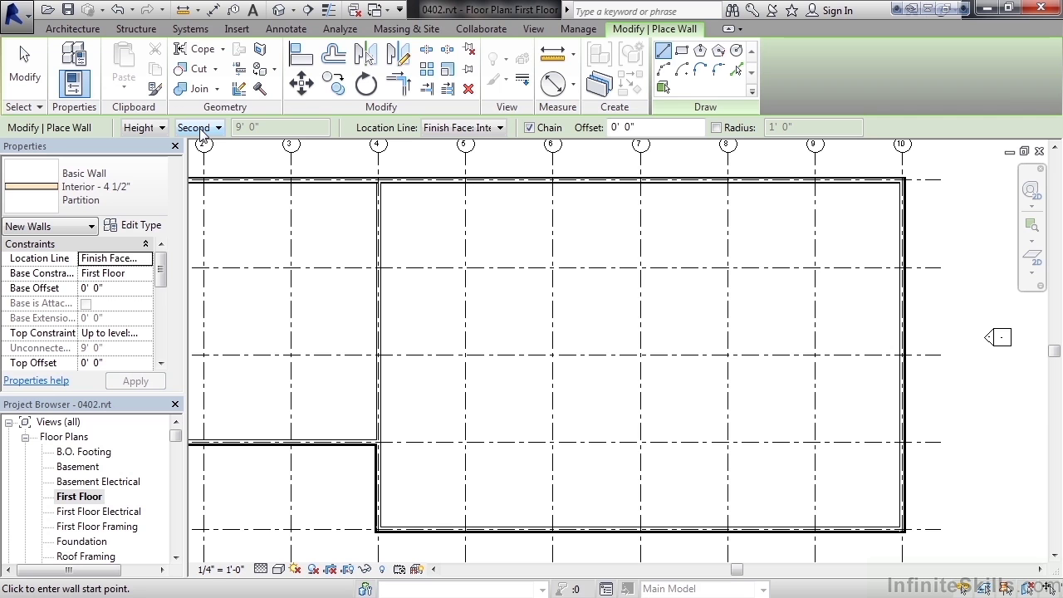
{"action": "left_click", "coordinate": [474, 129]}
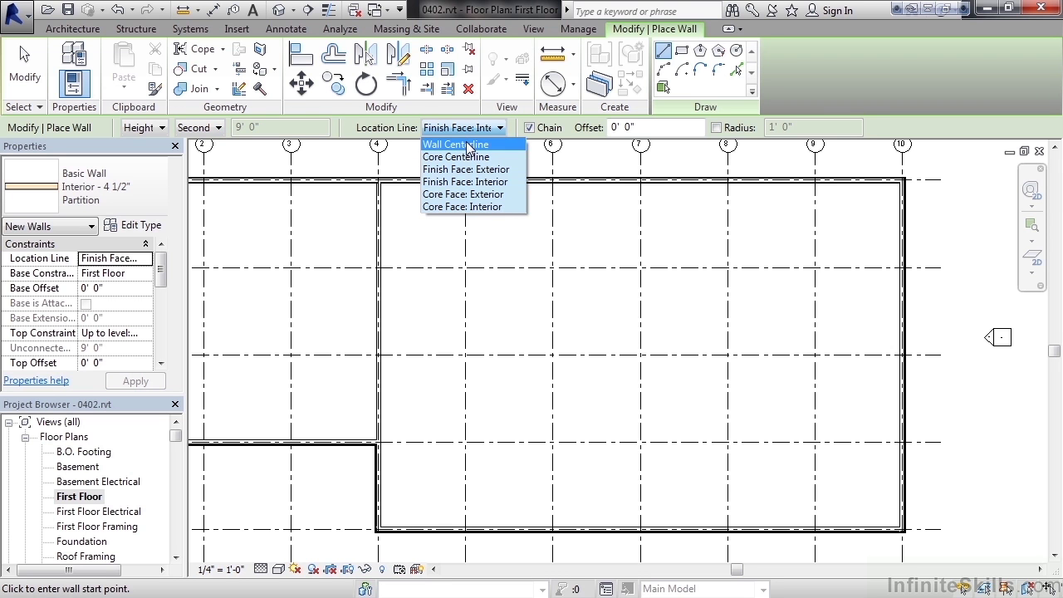
Draw a Wall Centerline partition along grid C from grid 4 to grid 8
{"action": "left_click", "coordinate": [469, 145]}
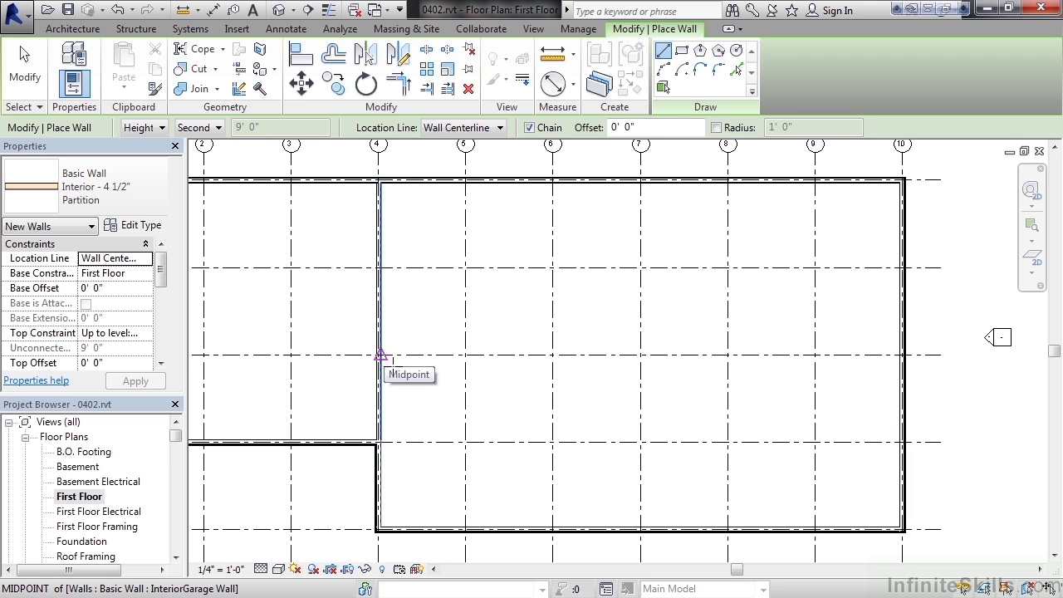
{"action": "left_click", "coordinate": [391, 366]}
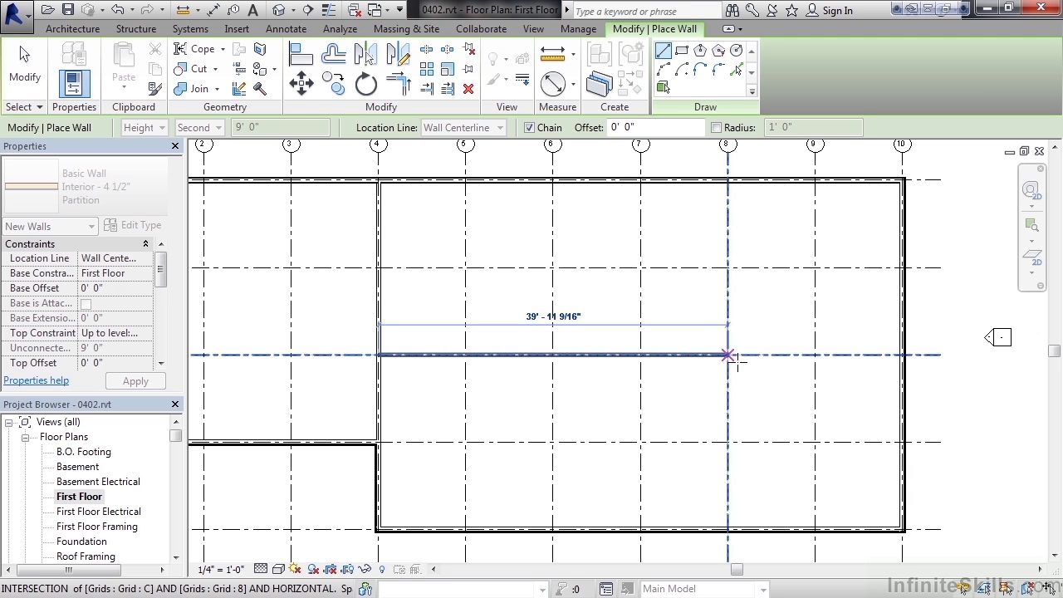
{"action": "left_click", "coordinate": [728, 355]}
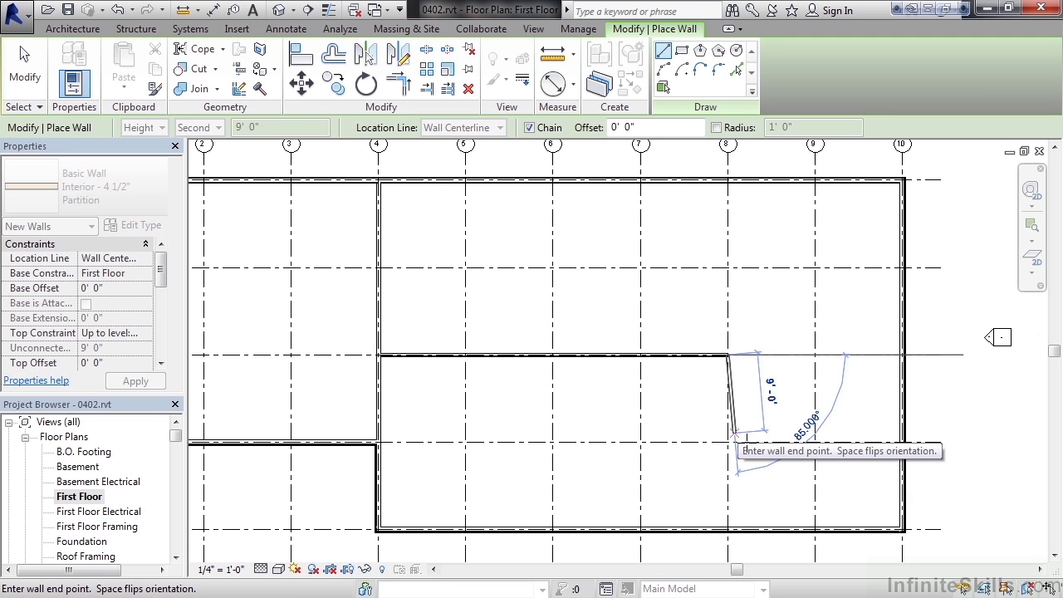
{"action": "key", "text": "Escape"}
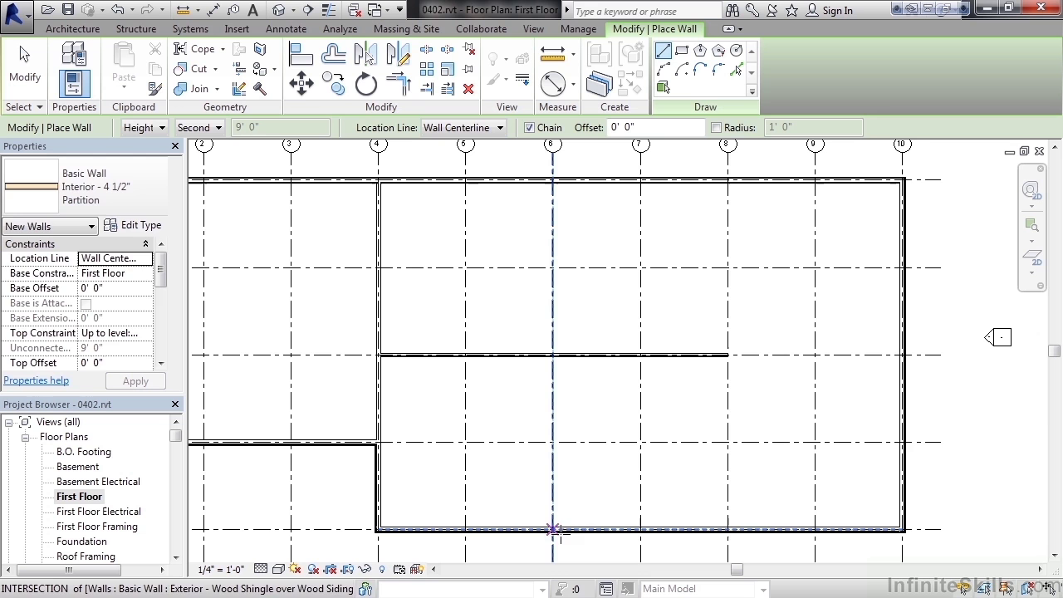
Draw partitions on grid 6 up to grid B, grid 7 to the top wall, and grid 5 15' down
{"action": "left_click", "coordinate": [552, 528]}
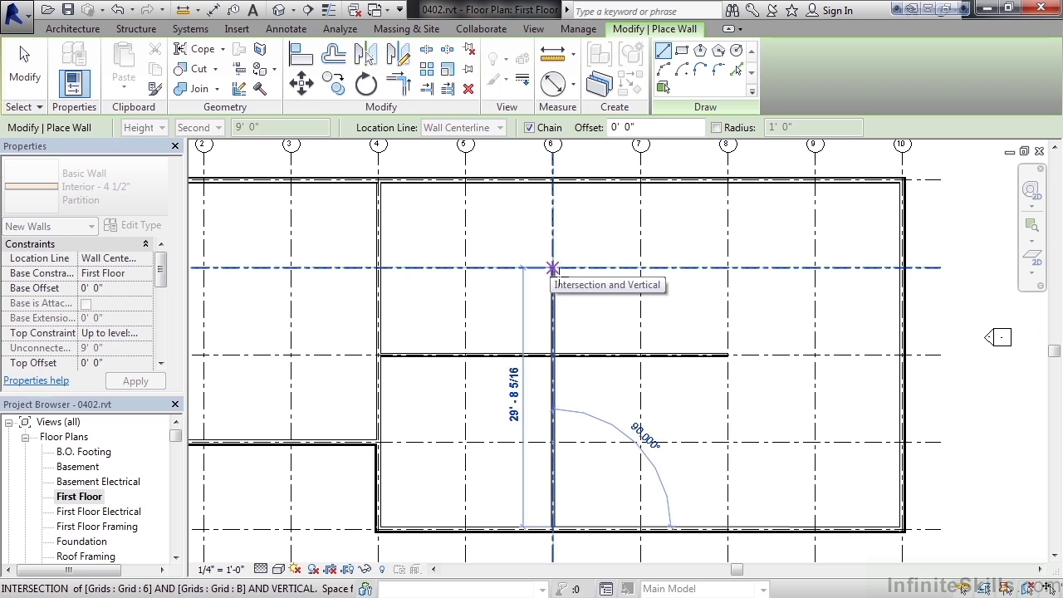
{"action": "left_click", "coordinate": [552, 268]}
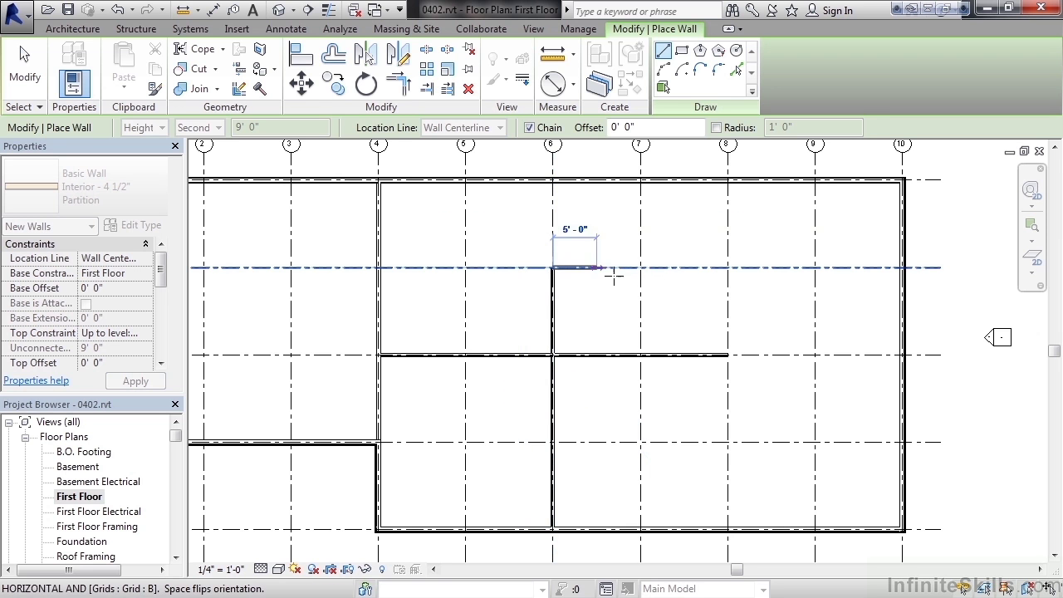
{"action": "key", "text": "Escape"}
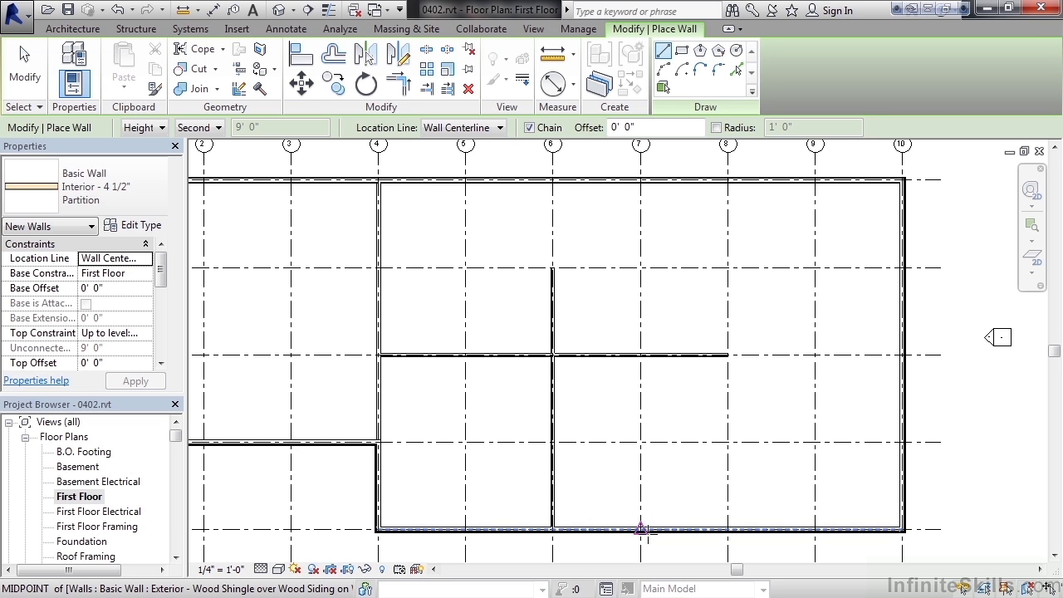
{"action": "left_click", "coordinate": [641, 529]}
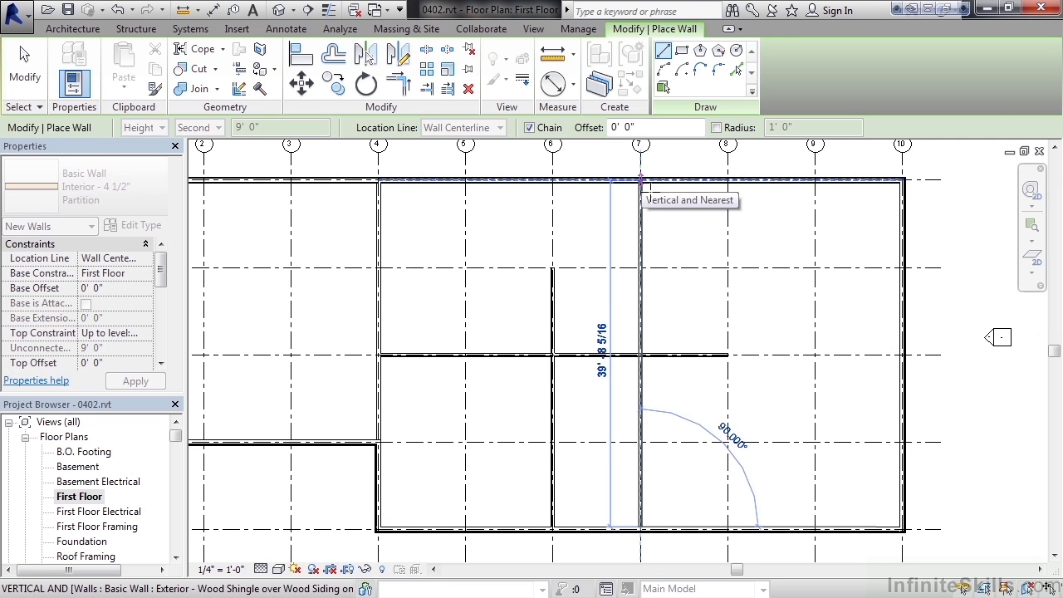
{"action": "left_click", "coordinate": [640, 178]}
{"action": "key", "text": "Escape"}
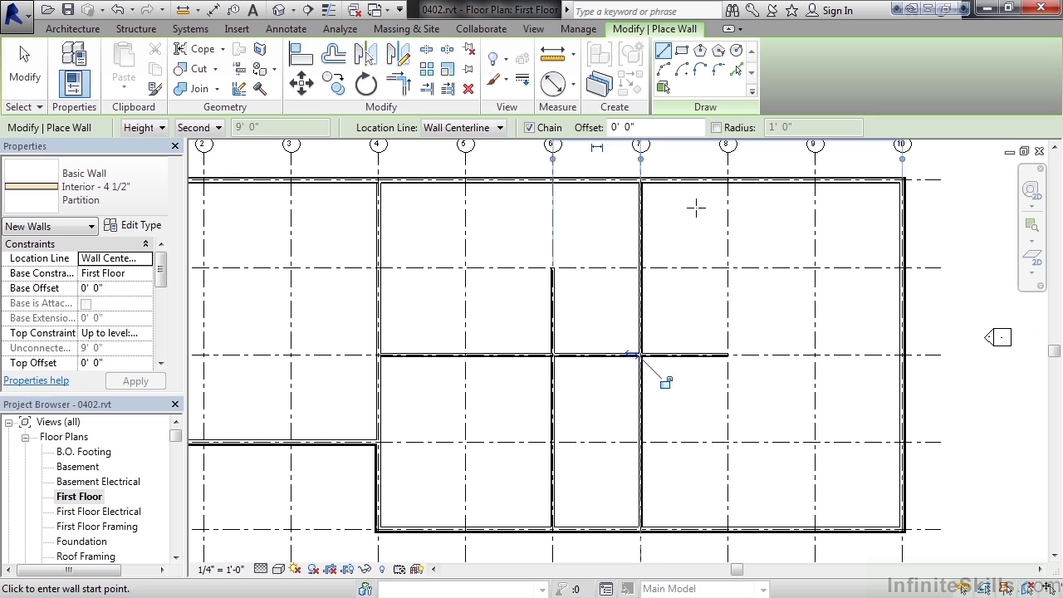
{"action": "left_click", "coordinate": [468, 185]}
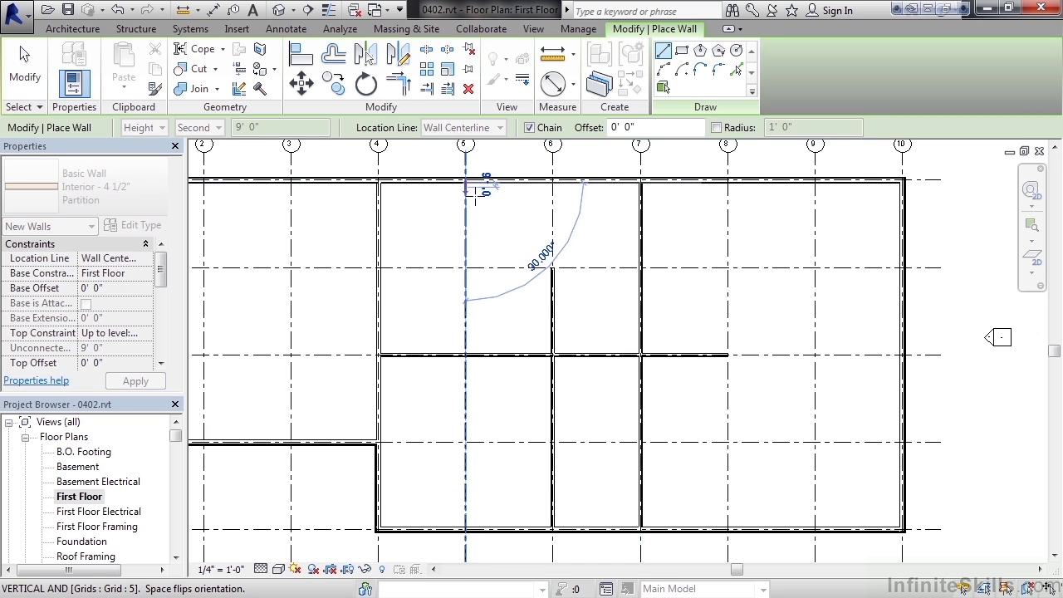
{"action": "left_click", "coordinate": [466, 324]}
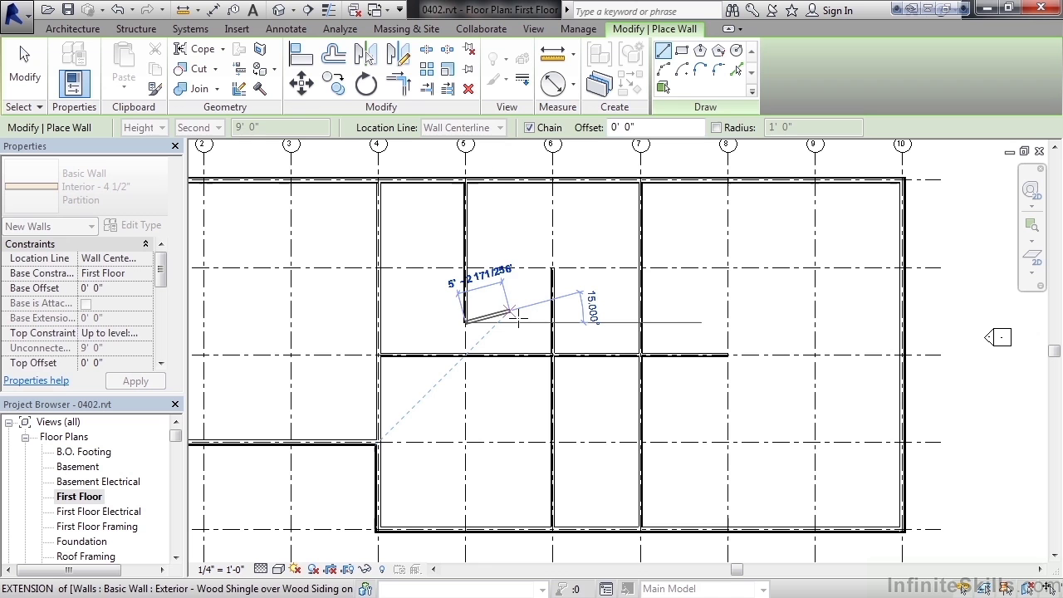
{"action": "key", "text": "Escape"}
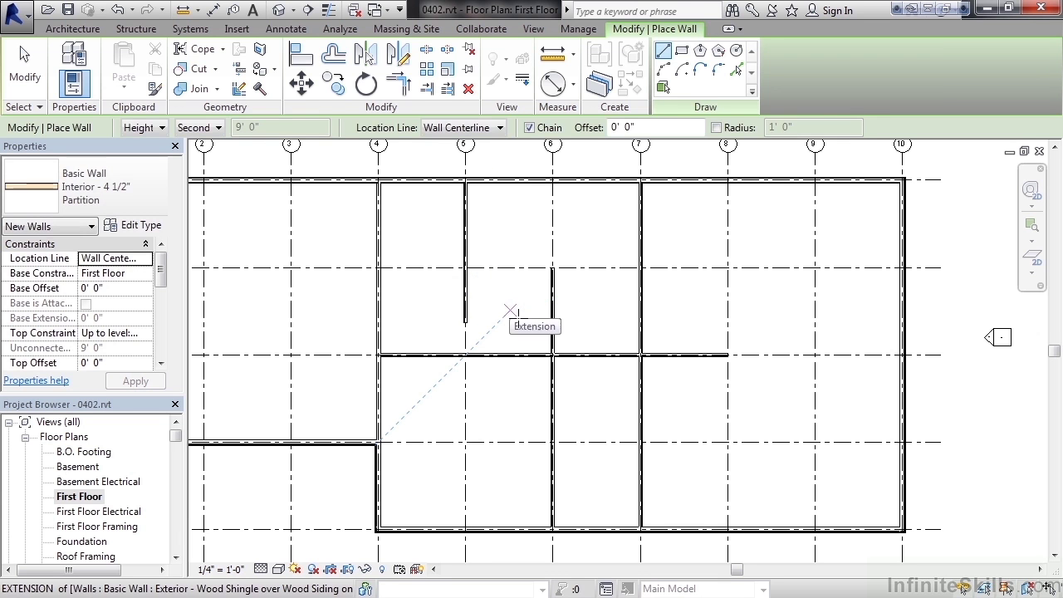
{"action": "key", "text": "Escape"}
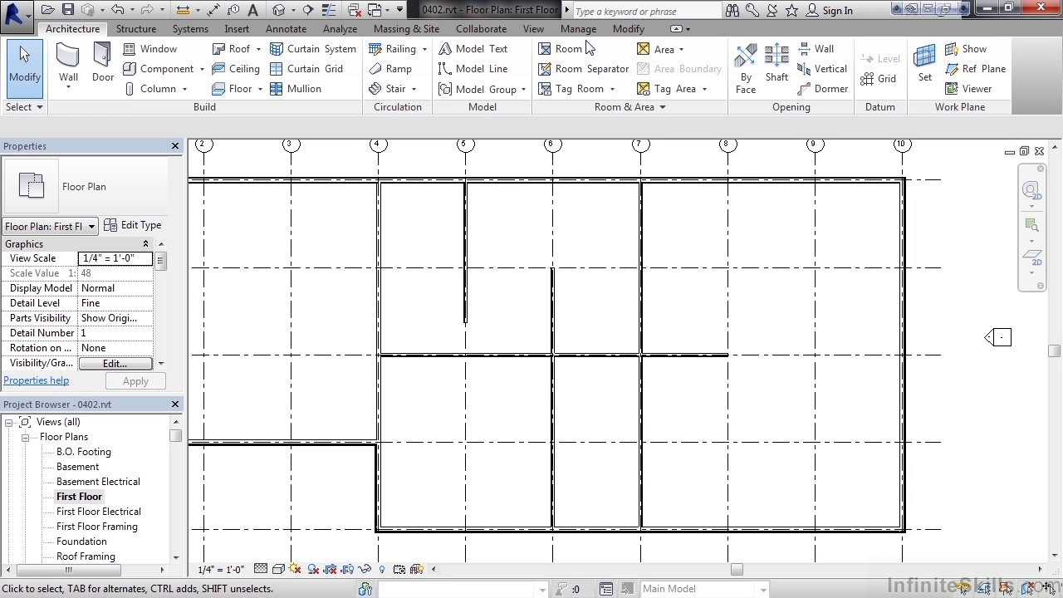
Shift the grid 7 wall 5' 0" right with a numerical Offset, Copy unchecked
{"action": "left_click", "coordinate": [628, 29]}
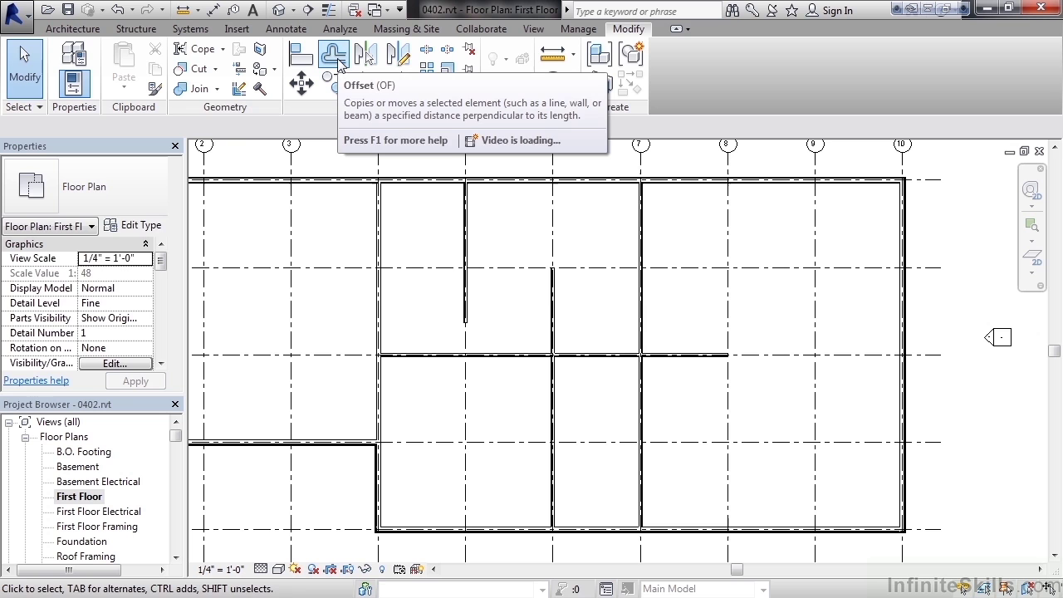
{"action": "left_click", "coordinate": [339, 65]}
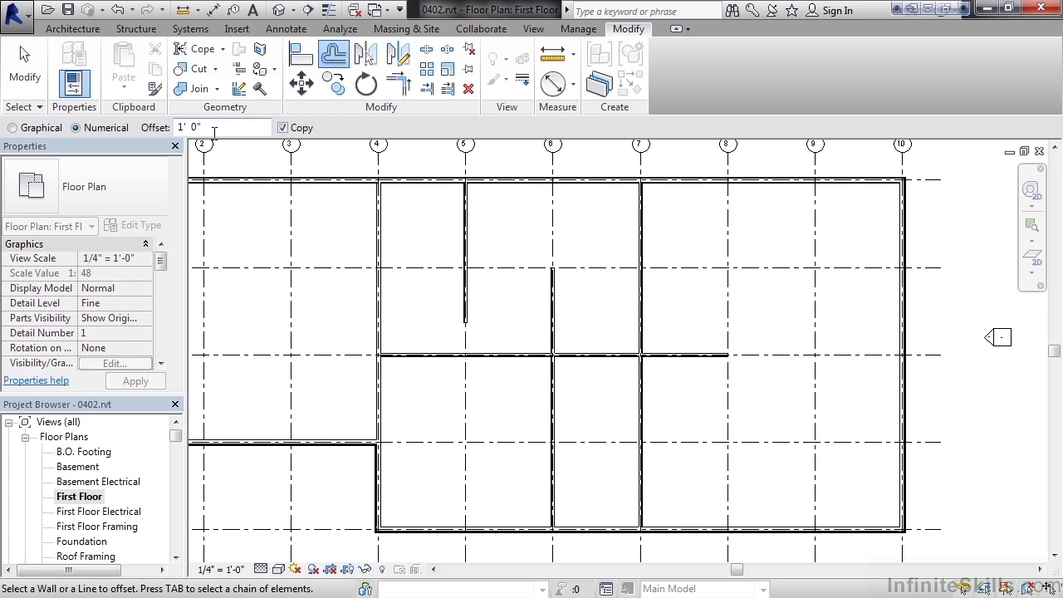
{"action": "left_click", "coordinate": [214, 130]}
{"action": "type", "text": "5'"}
{"action": "key", "text": "Return"}
{"action": "left_click", "coordinate": [283, 128]}
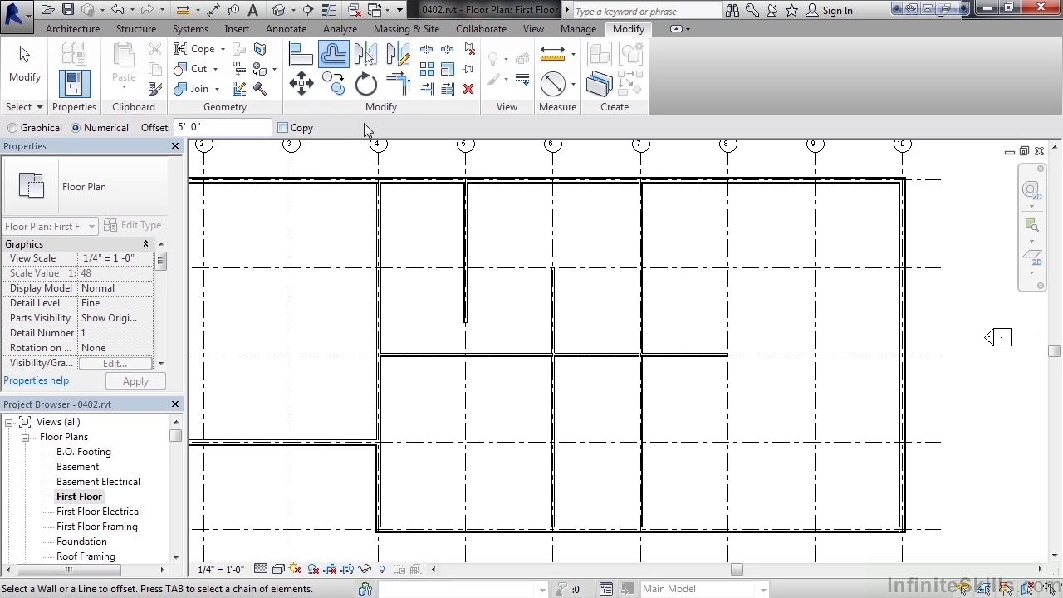
{"action": "left_click", "coordinate": [649, 247]}
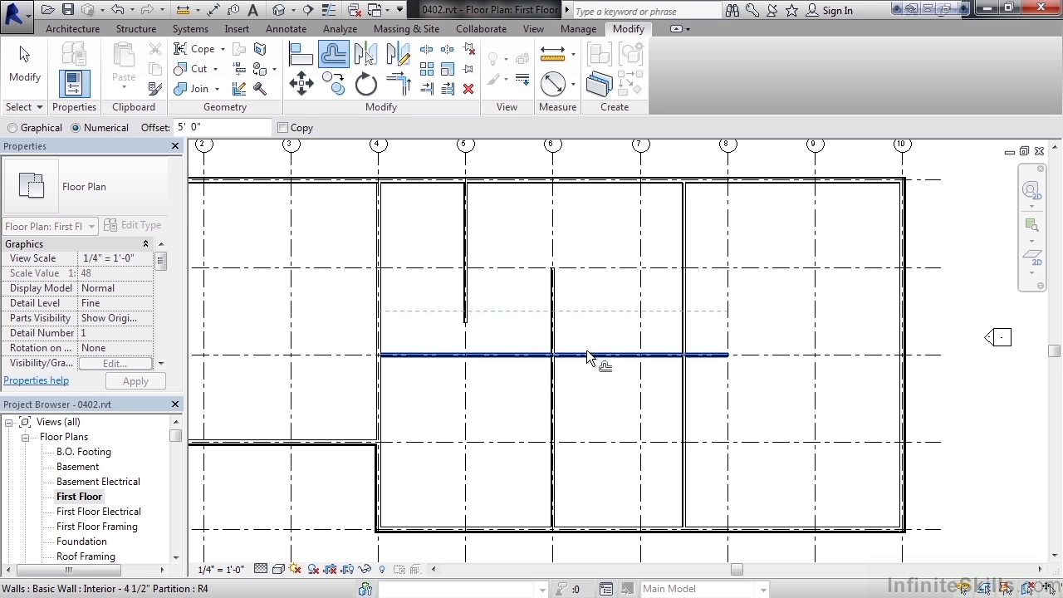
Re-enable Copy and offset a duplicate of the grid C partition 5' above it
{"action": "left_click", "coordinate": [282, 127]}
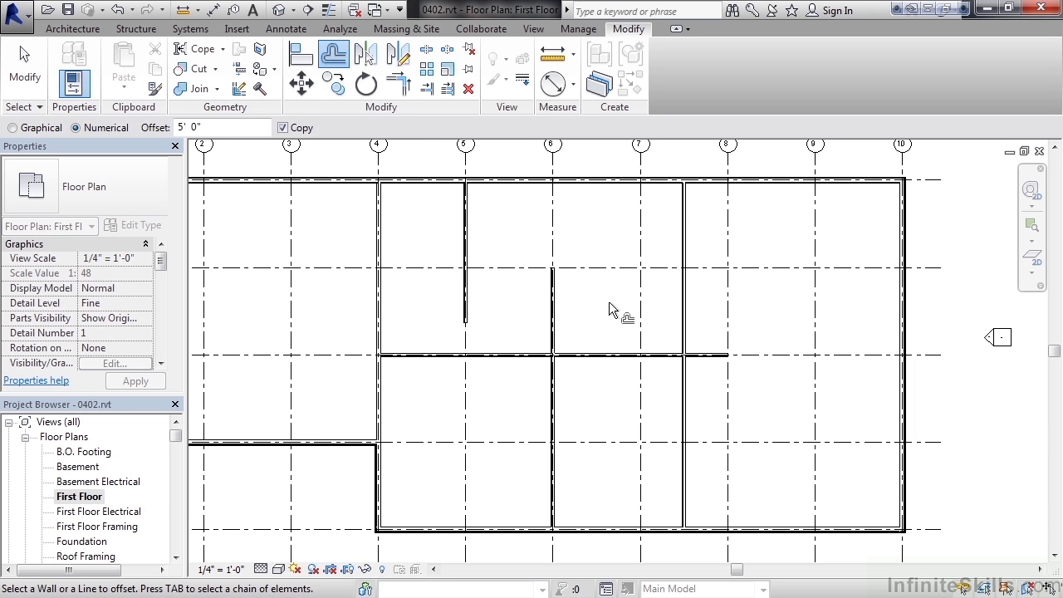
{"action": "left_click", "coordinate": [611, 356]}
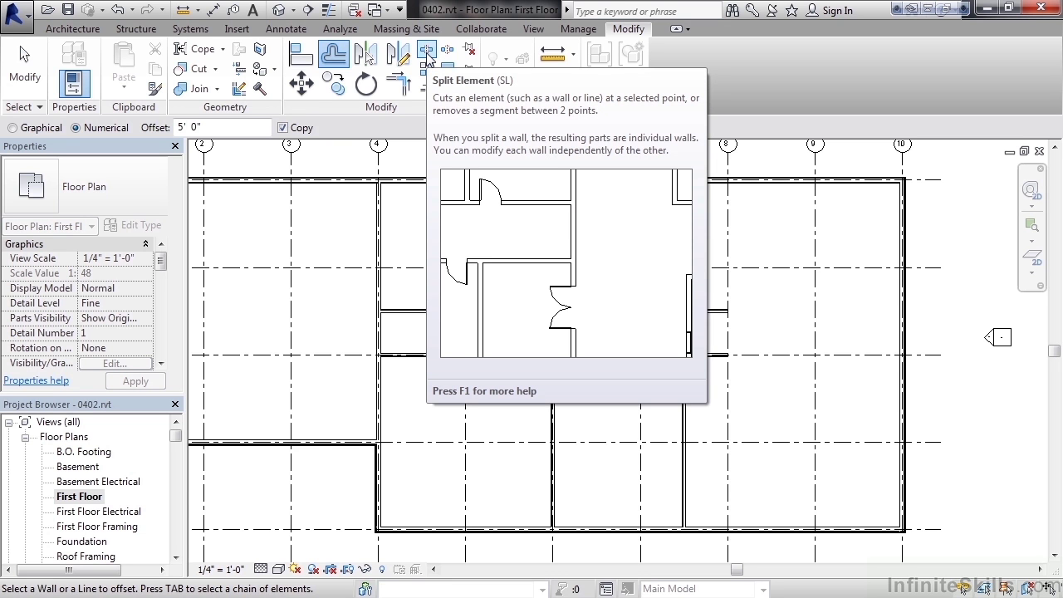
Split the upper horizontal partition wall just right of grid 5
{"action": "left_click", "coordinate": [426, 52]}
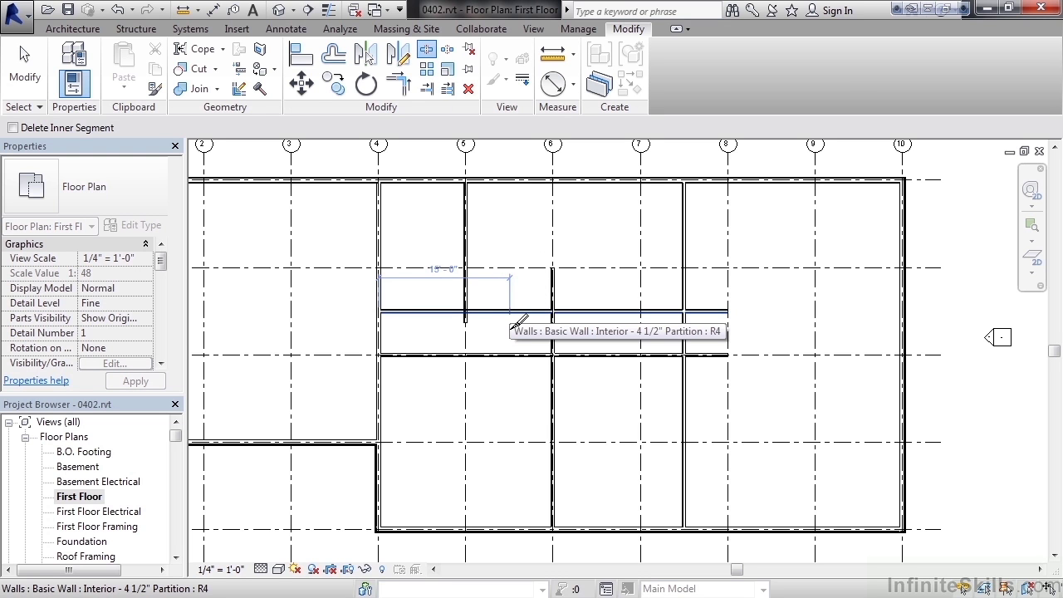
{"action": "left_click", "coordinate": [512, 326]}
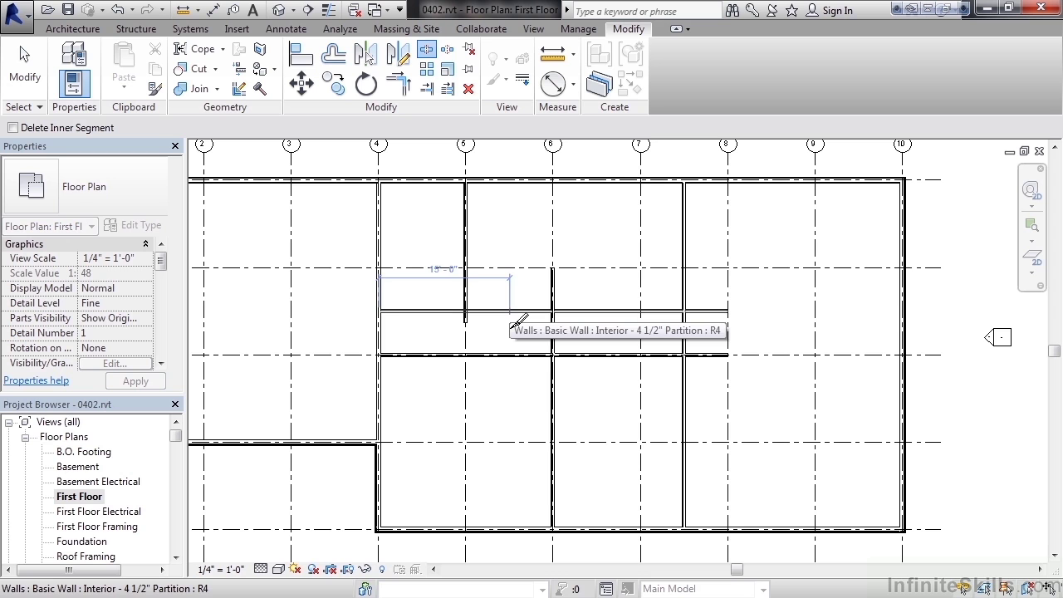
{"action": "left_click", "coordinate": [511, 324]}
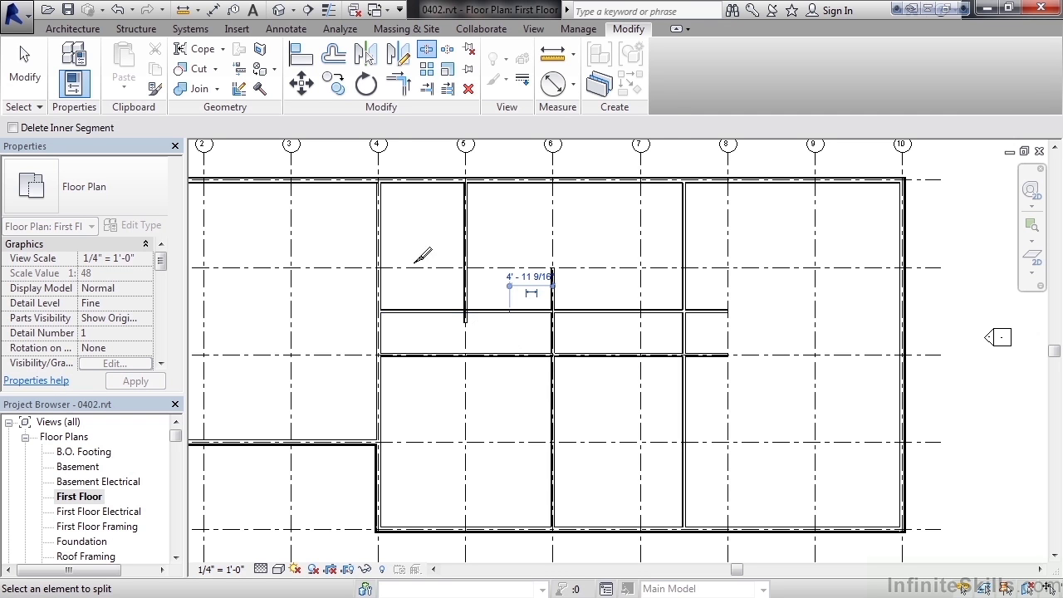
Corner-trim the grid 5 wall with the left piece, and the right piece with the grid 6 wall
{"action": "left_click", "coordinate": [400, 86]}
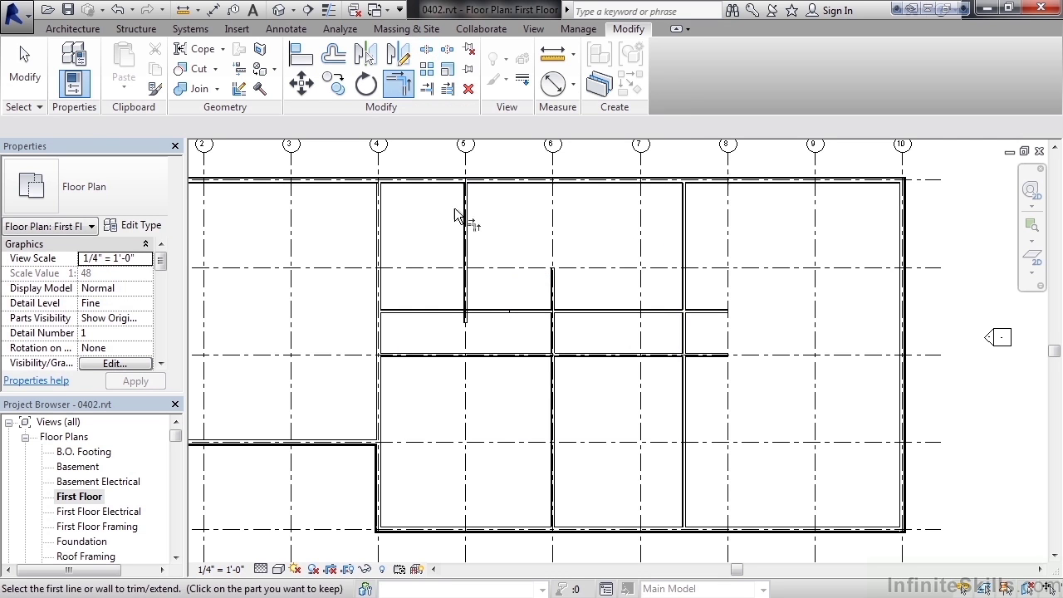
{"action": "left_click", "coordinate": [469, 289]}
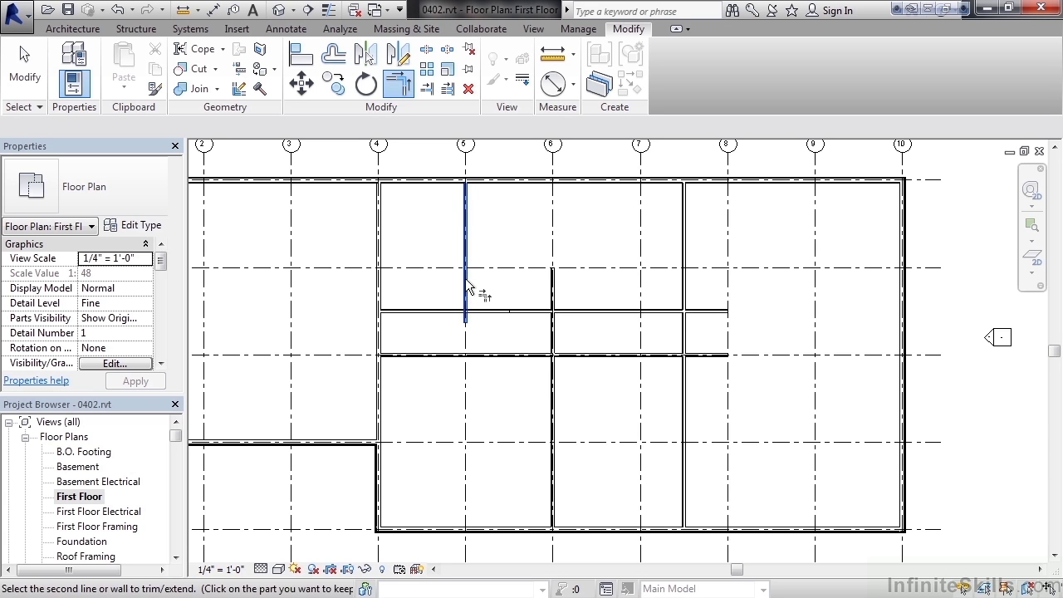
{"action": "left_click", "coordinate": [428, 313]}
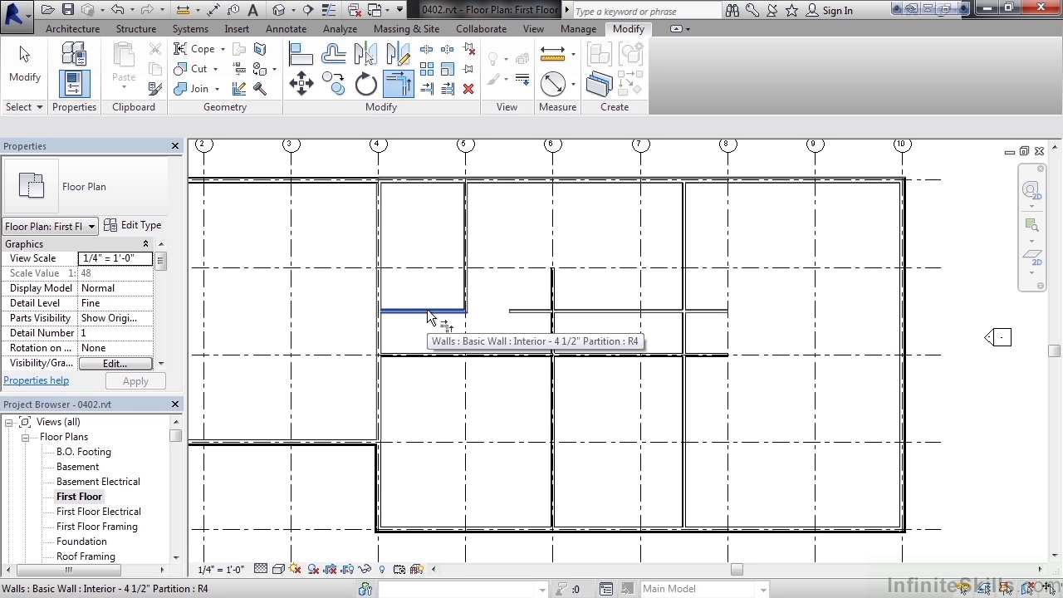
{"action": "left_click", "coordinate": [579, 314]}
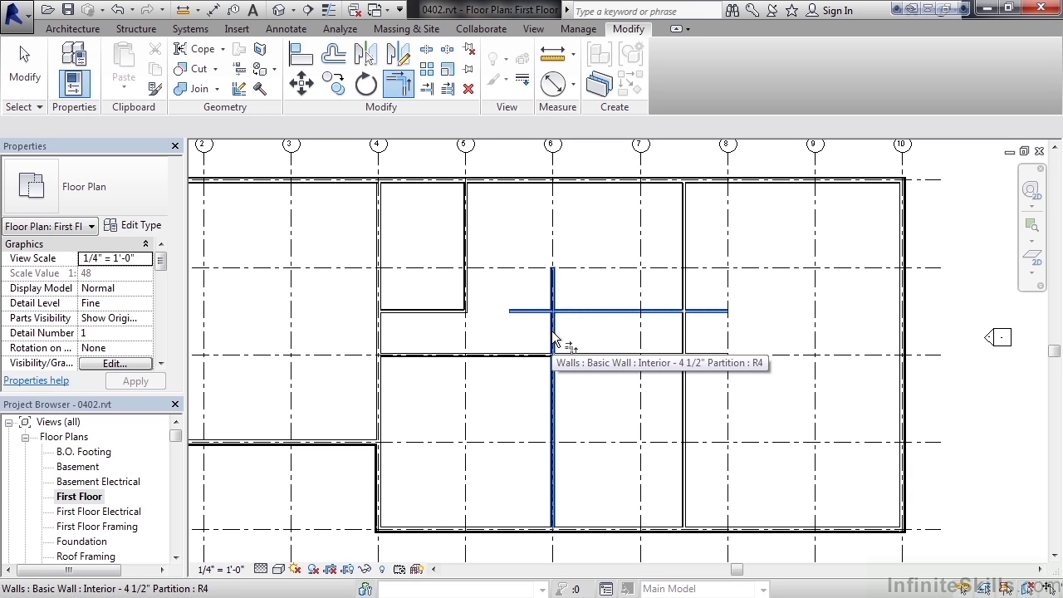
{"action": "left_click", "coordinate": [557, 342]}
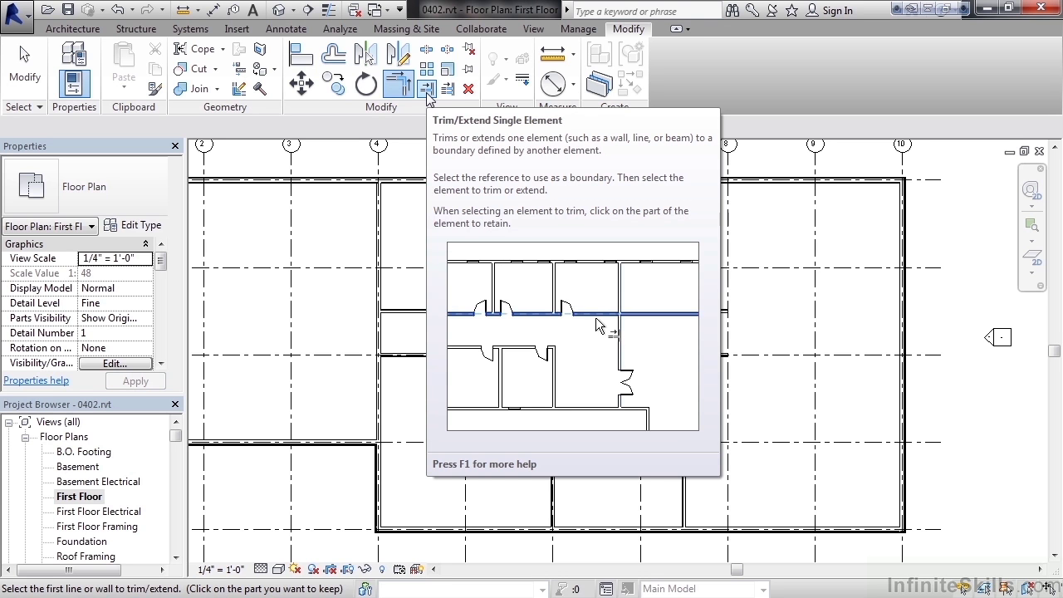
Trim the upper and lower horizontal partitions back to the shifted vertical wall right of grid 7
{"action": "key", "text": "Escape"}
{"action": "key", "text": "Escape"}
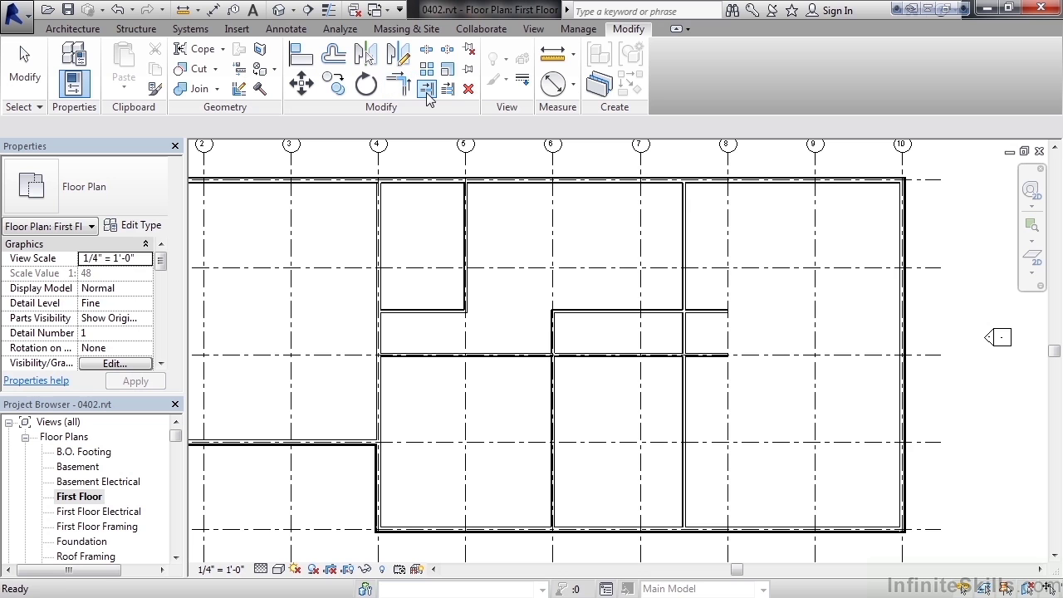
{"action": "left_click", "coordinate": [427, 90]}
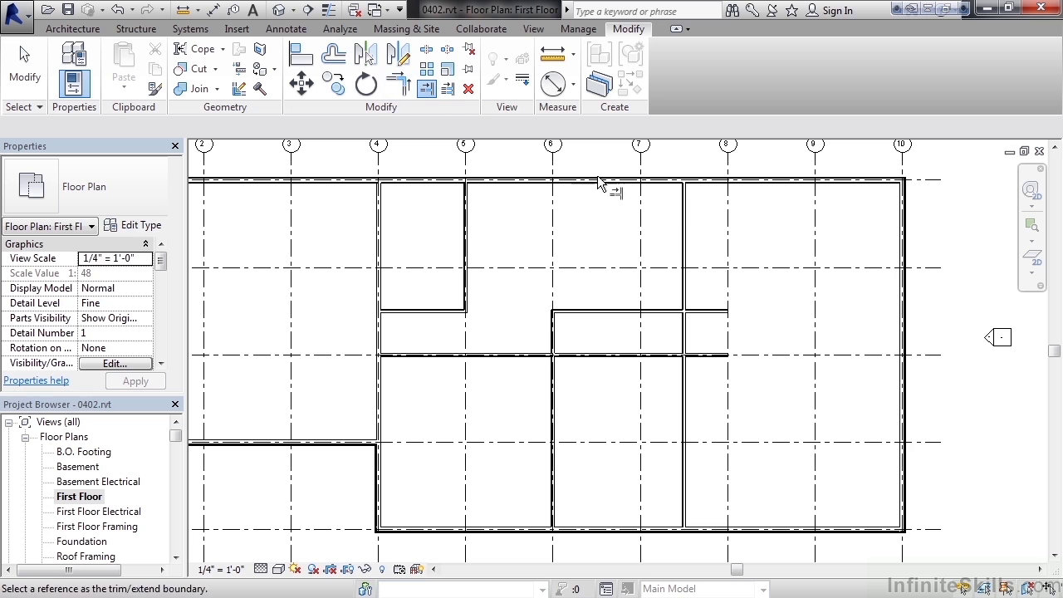
{"action": "left_click", "coordinate": [688, 295]}
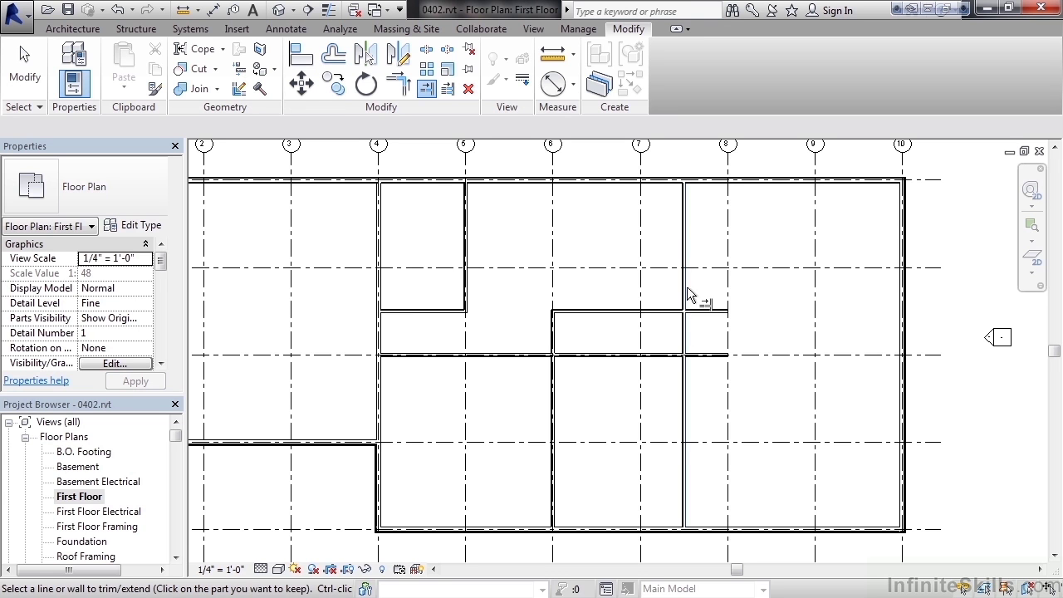
{"action": "left_click", "coordinate": [623, 311]}
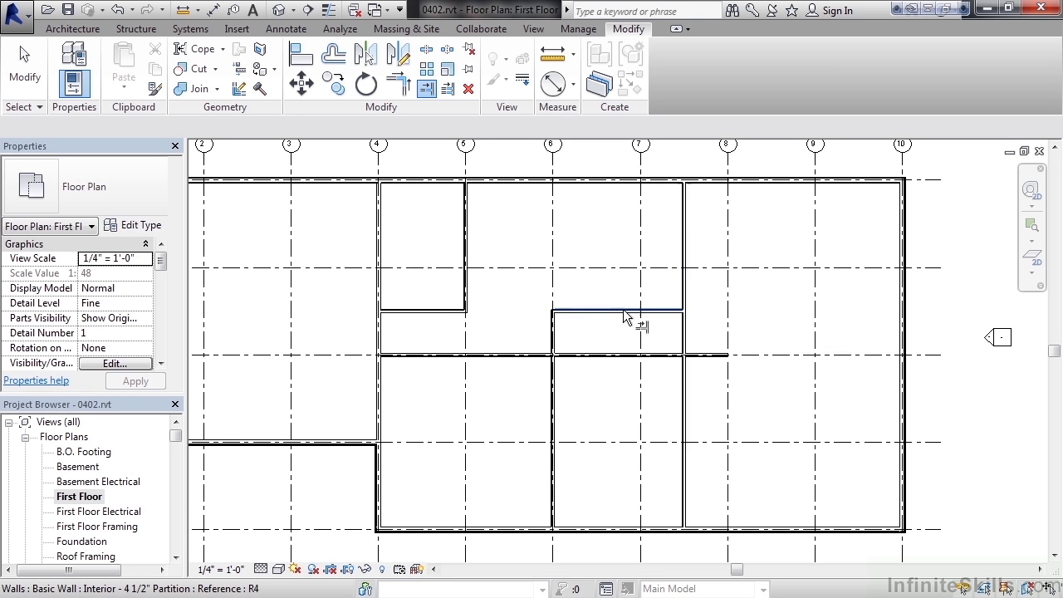
{"action": "left_click", "coordinate": [688, 341]}
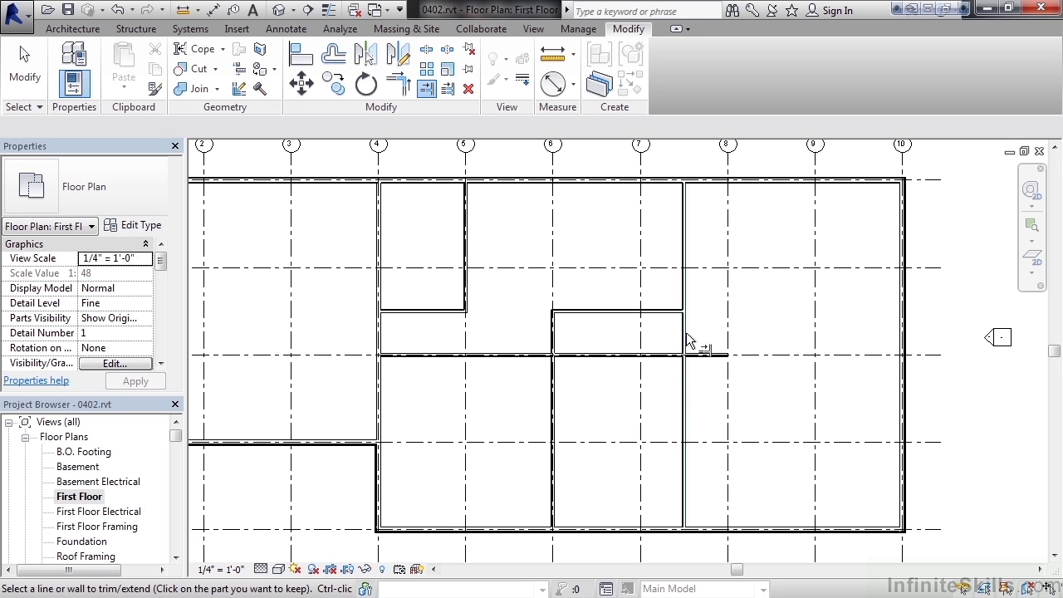
{"action": "left_click", "coordinate": [624, 356]}
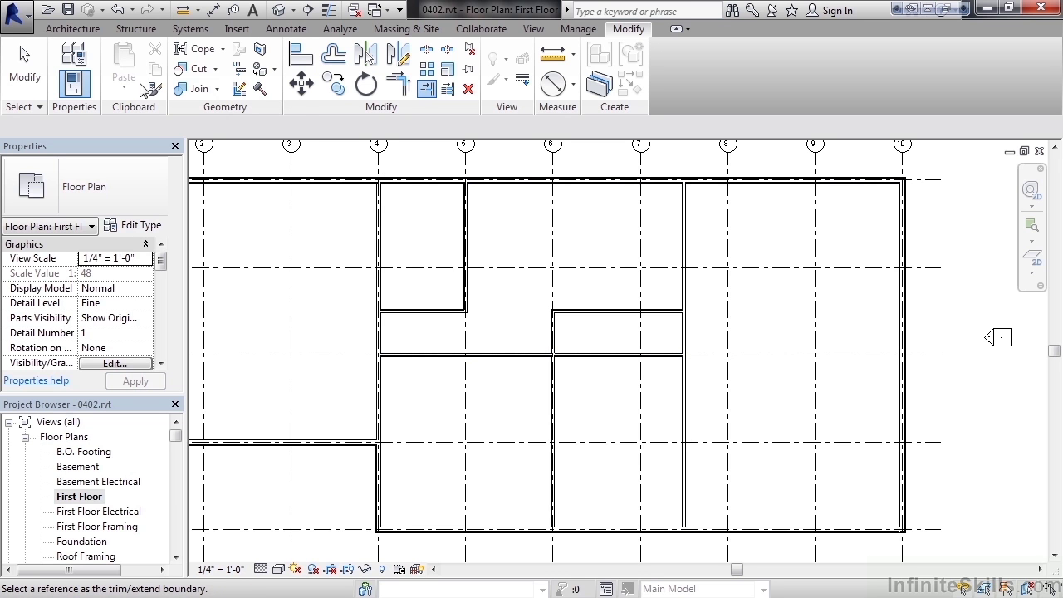
{"action": "left_click", "coordinate": [25, 81]}
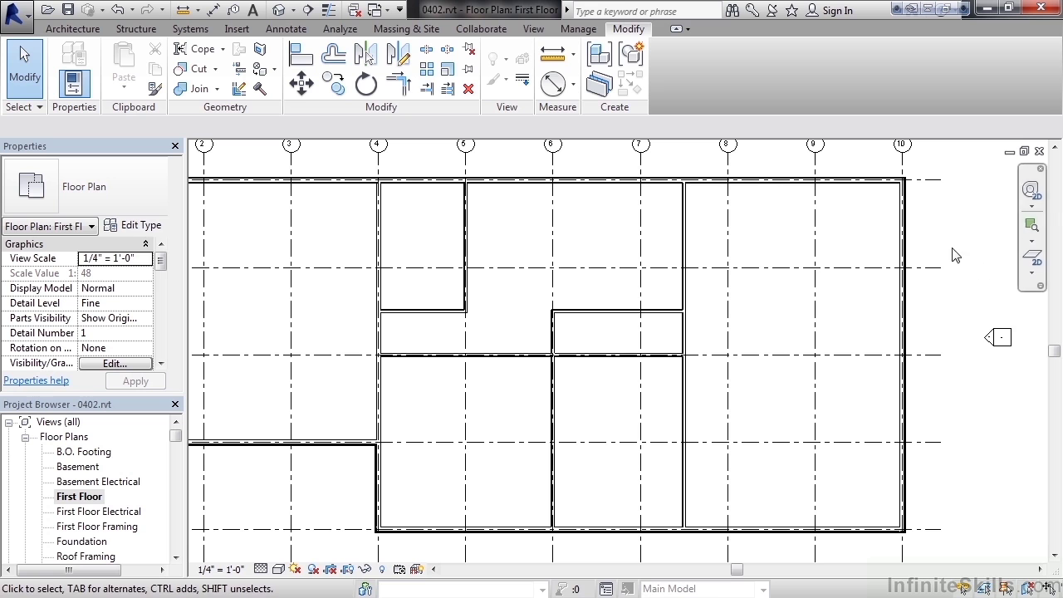